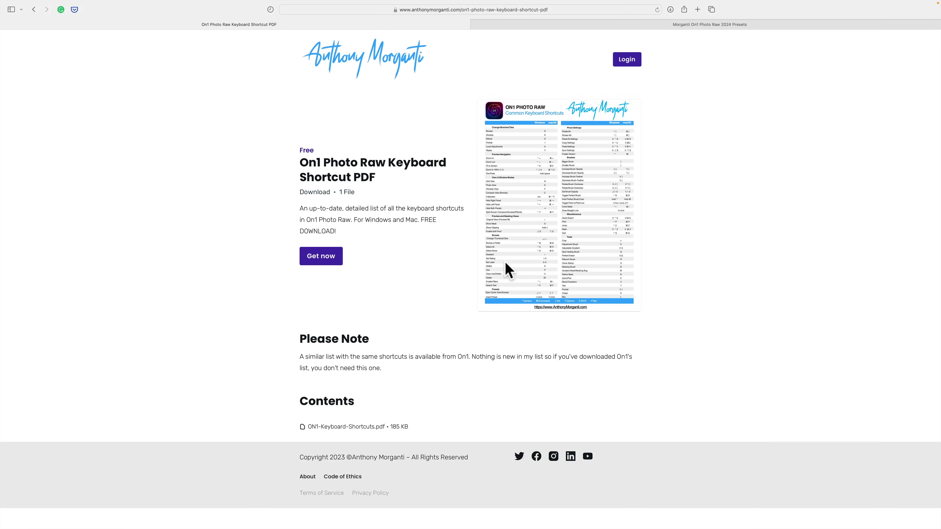
Show the Morganti On1 Photo Raw 2024 Presets web page in the browser.
click(546, 26)
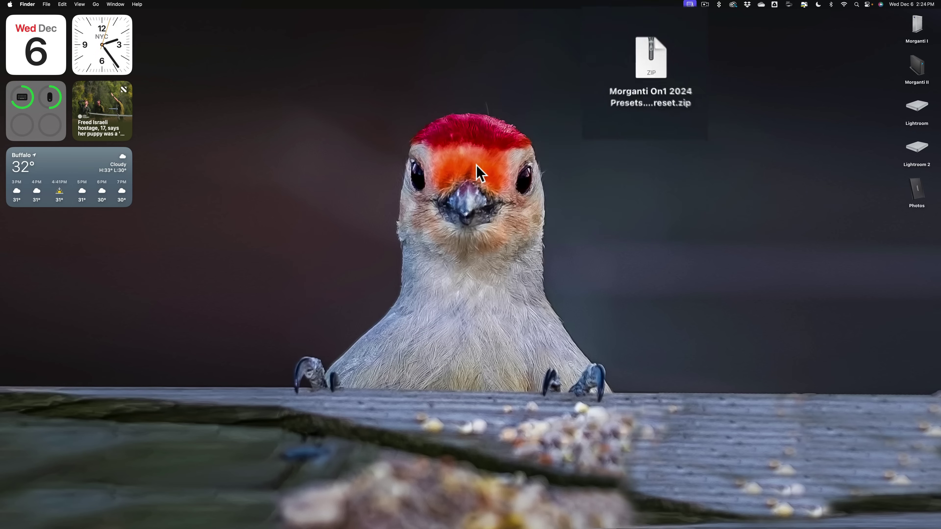
Extract the Morganti On1 2024 Presets zip on the desktop and place the extracted preset file just below the archive.
drag(641, 74, 598, 111)
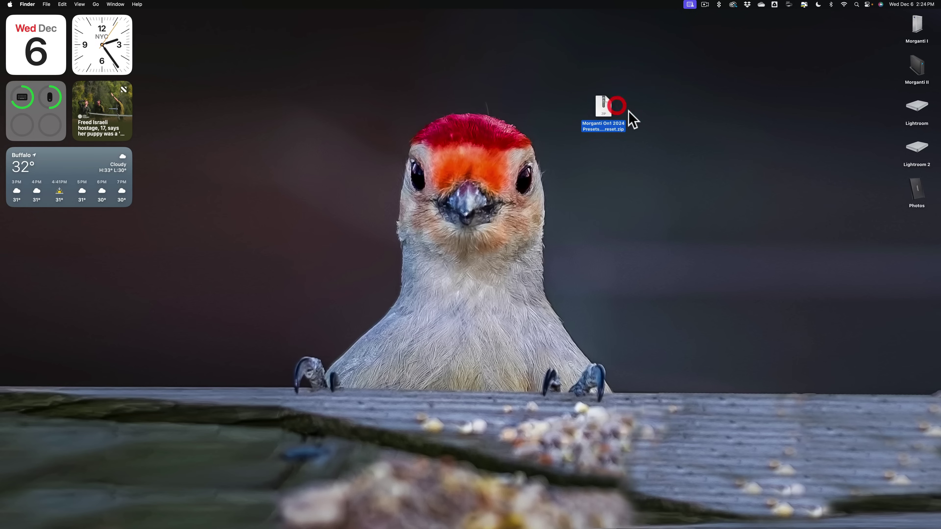
double_click(603, 108)
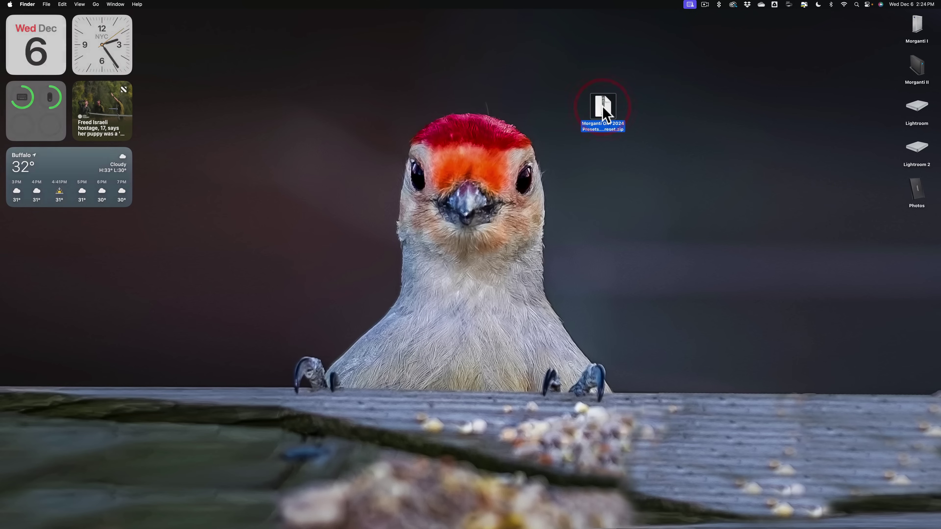
drag(918, 231, 622, 177)
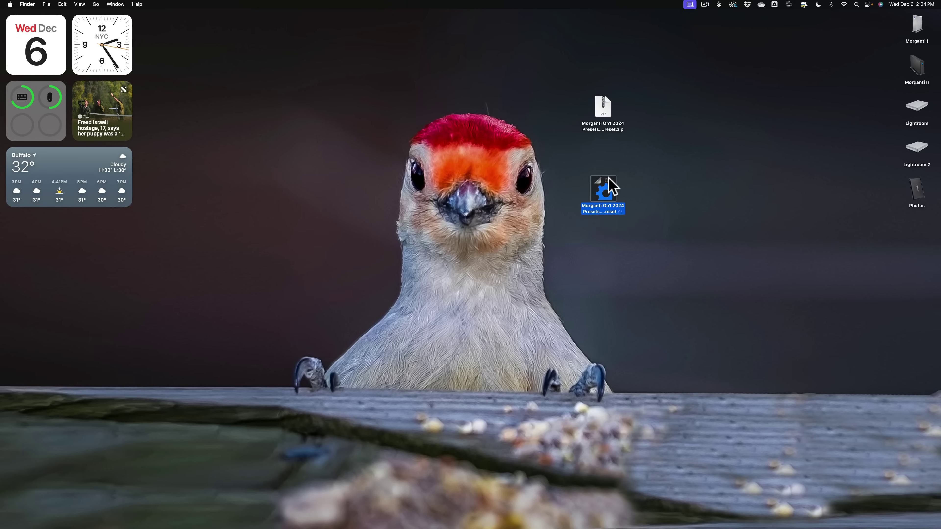
Open the extracted Morganti On1 2024 Presets file with ON1 Photo RAW 2024 and install the preset package.
right_click(612, 184)
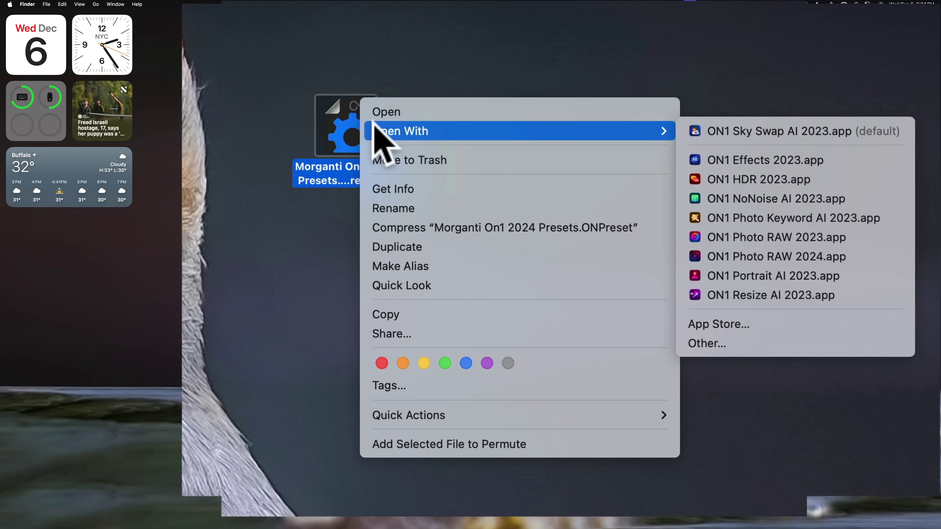
click(269, 77)
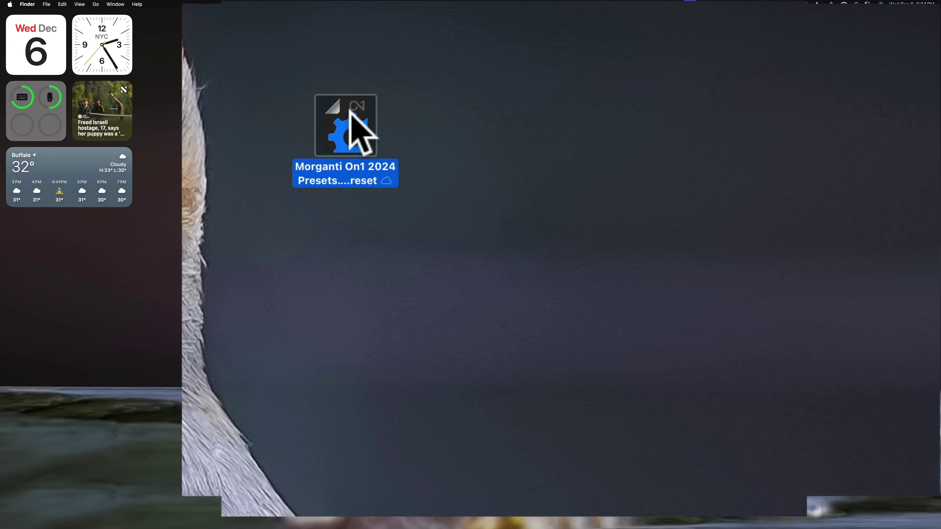
right_click(352, 111)
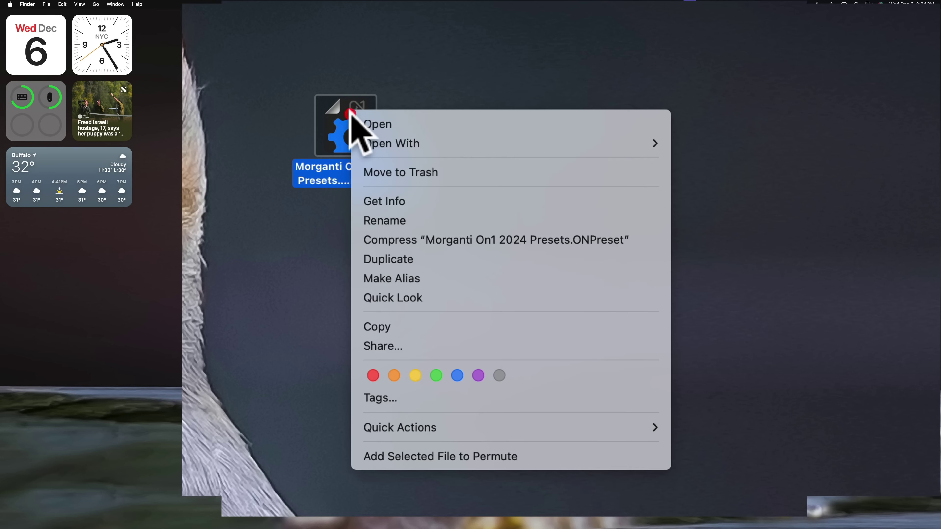
mouse_move(525, 148)
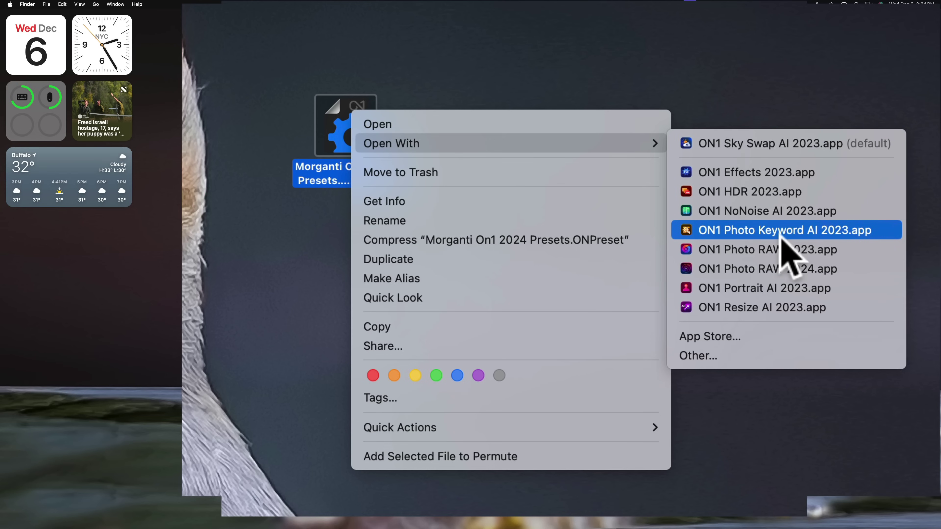
click(822, 270)
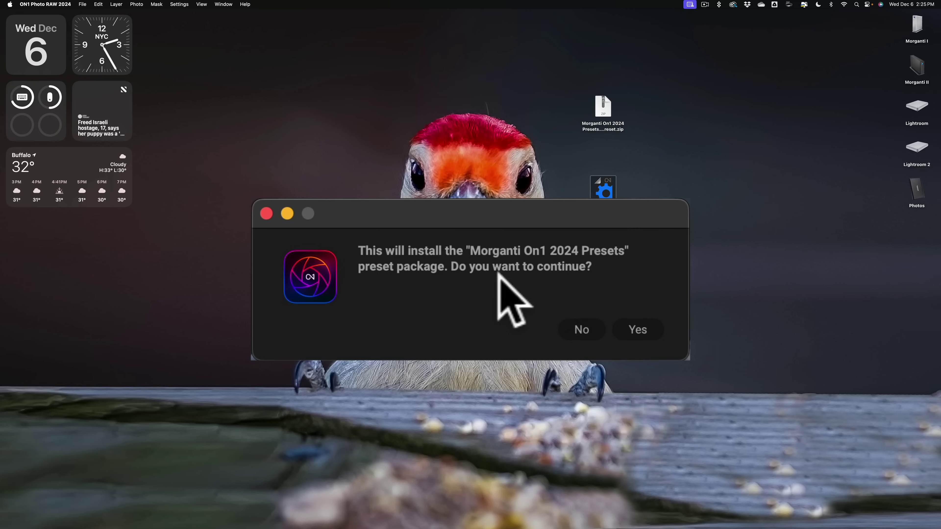
click(637, 325)
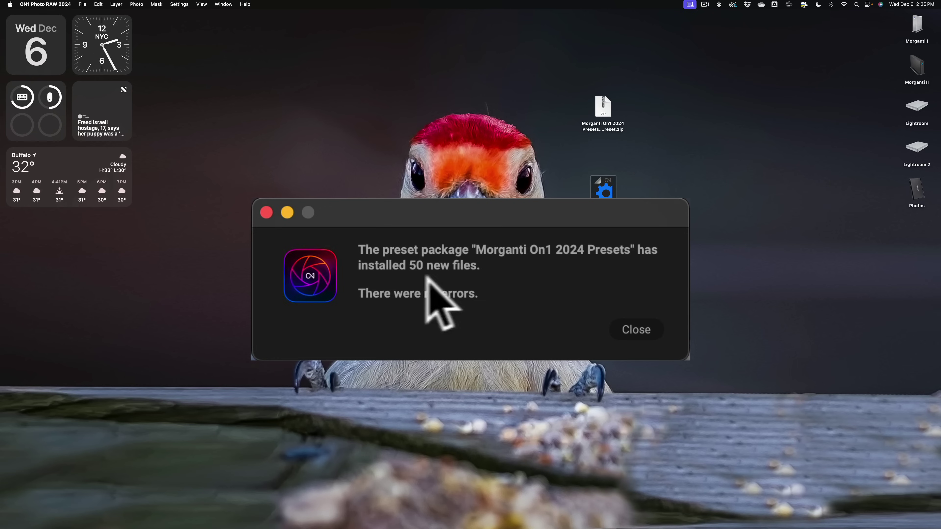
click(634, 330)
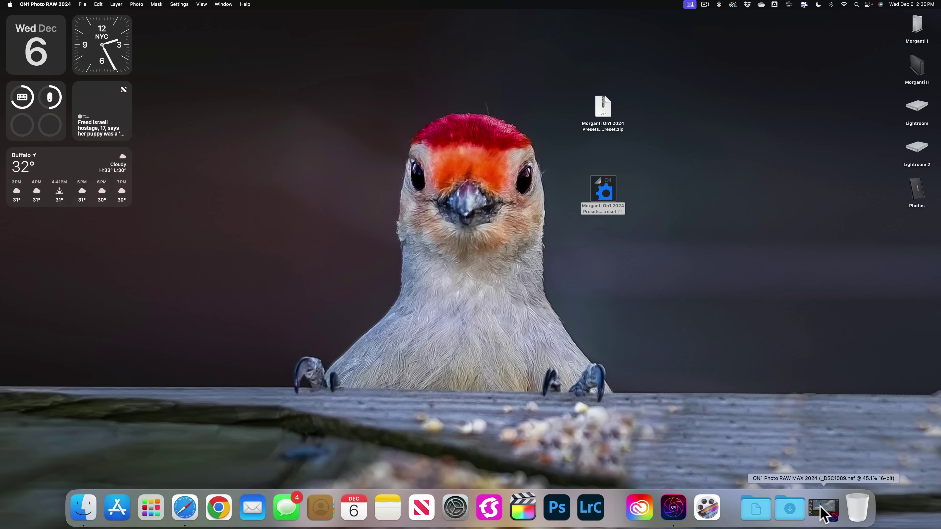
Switch to the minimized ON1 Photo RAW MAX 2024 window with _DSC1089.nef, toggle the presets sidebar off and on, and browse the preset categories.
click(822, 512)
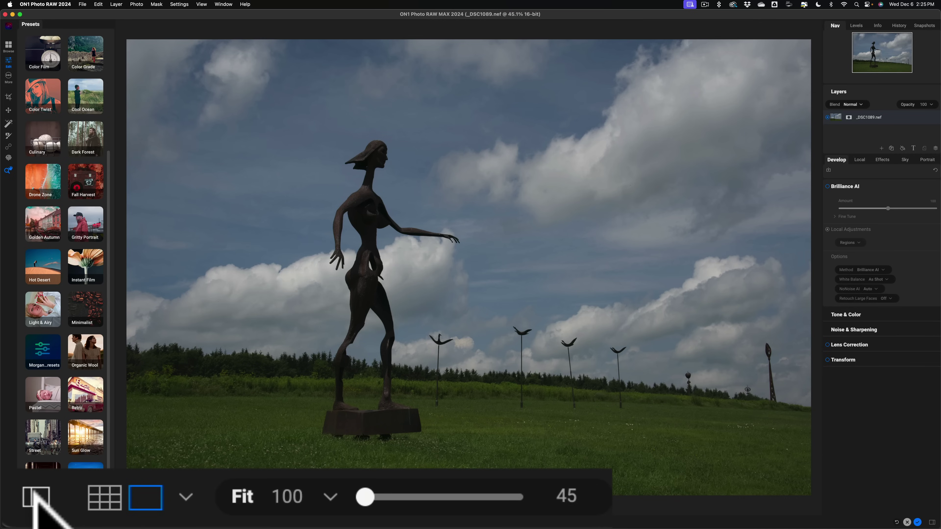
click(8, 523)
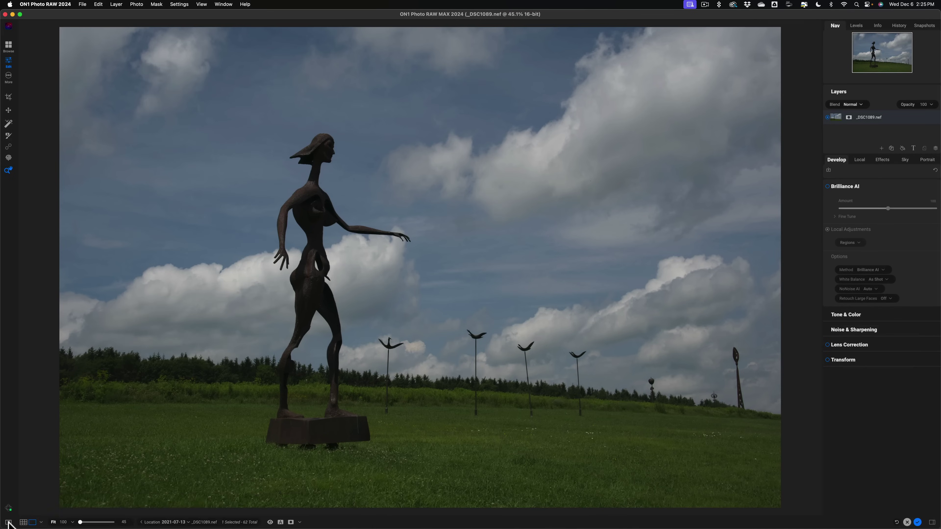
click(8, 523)
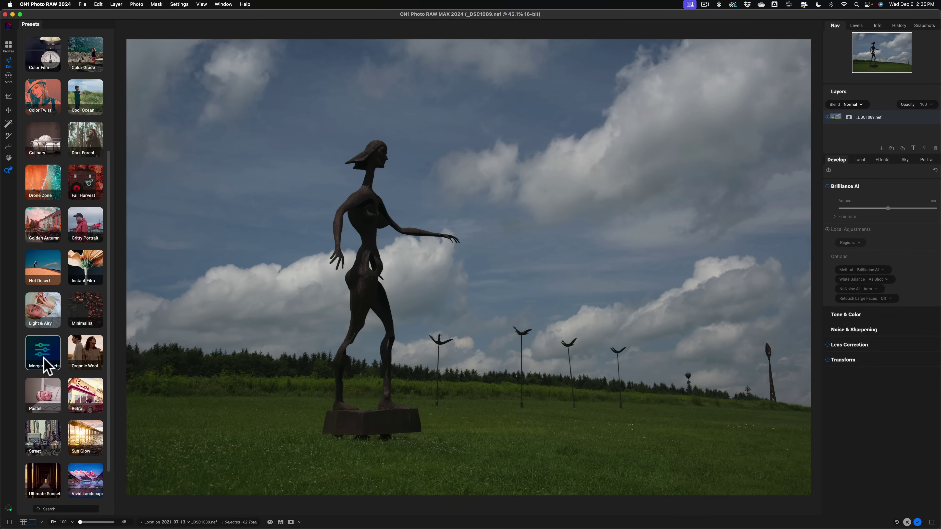
scroll(47, 366, up, 5)
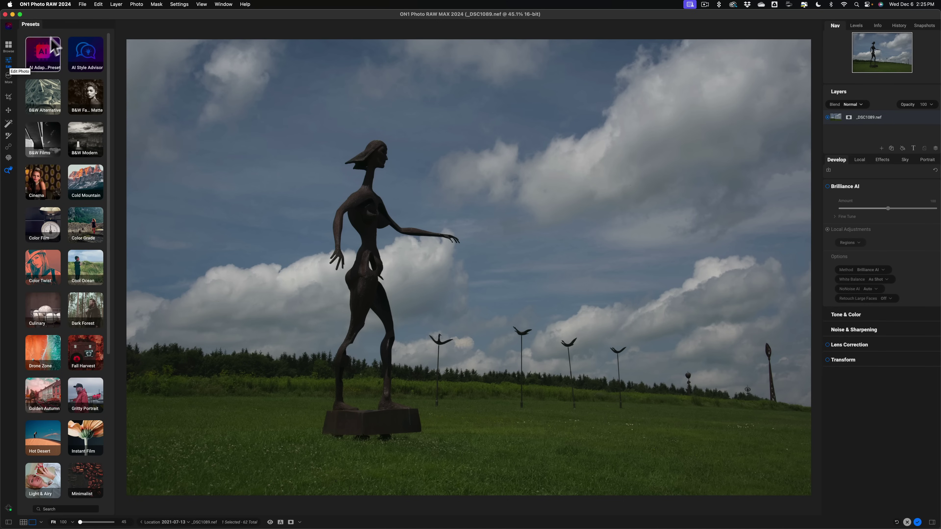
In the Extras Manager, move the Morganti On1 2024 Presets folder into AI Adaptive Presets, check its placement there, and close the manager.
click(82, 4)
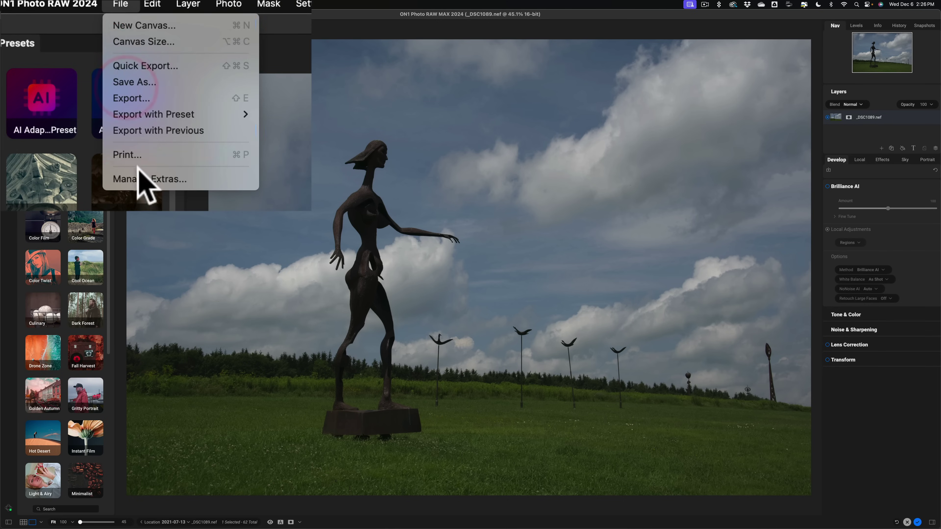
click(141, 179)
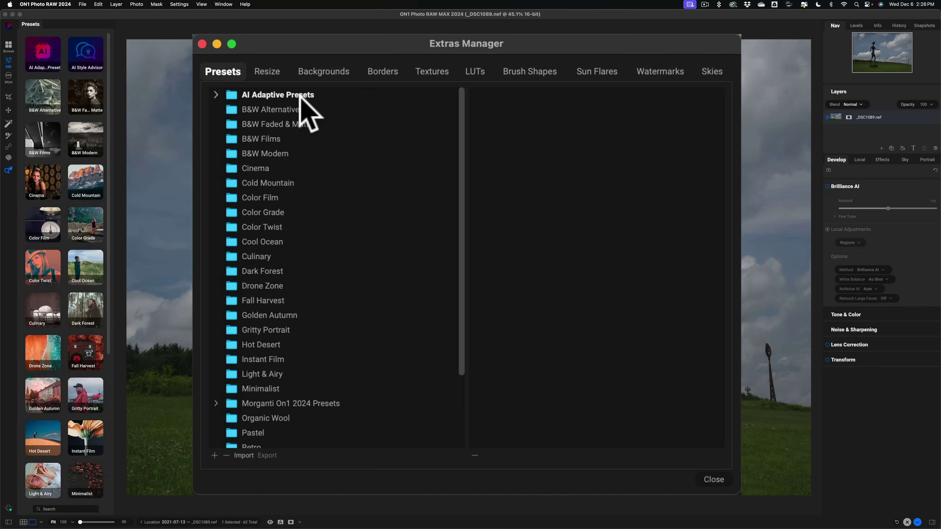
click(247, 404)
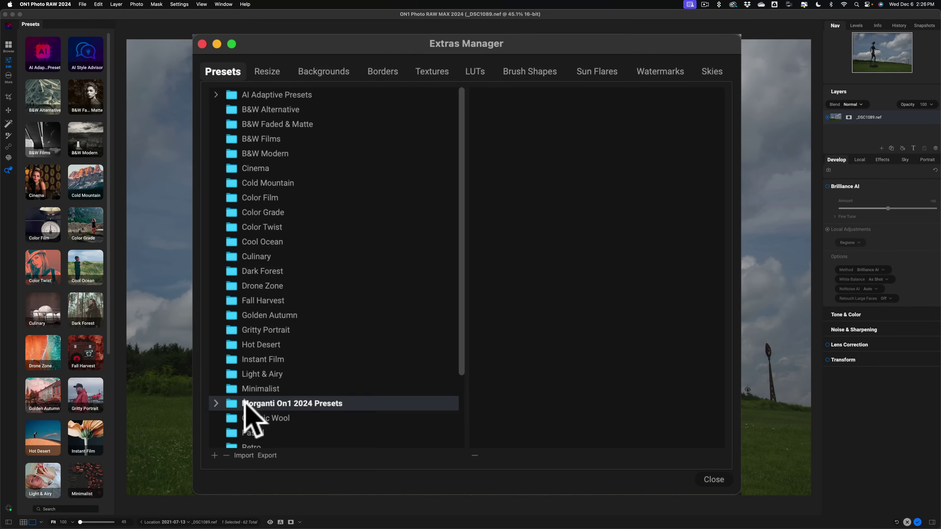
drag(248, 257, 240, 97)
click(216, 94)
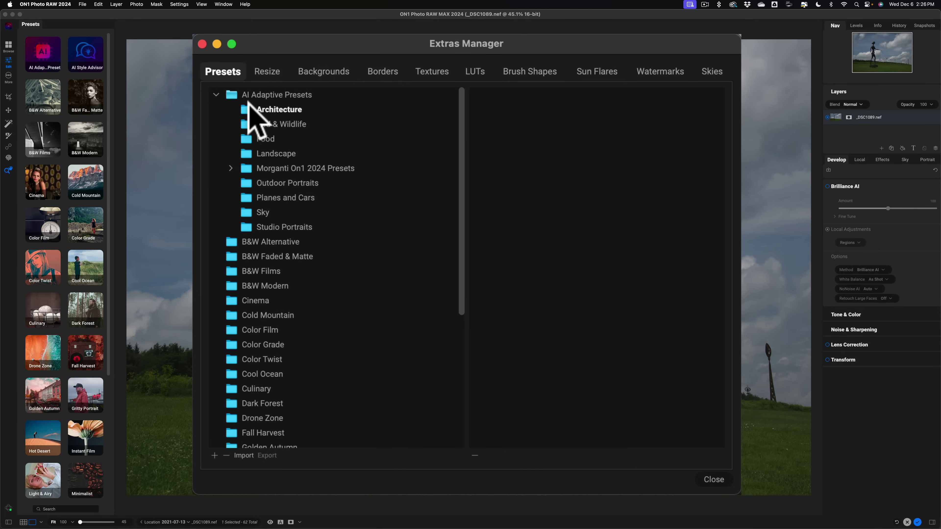
click(216, 95)
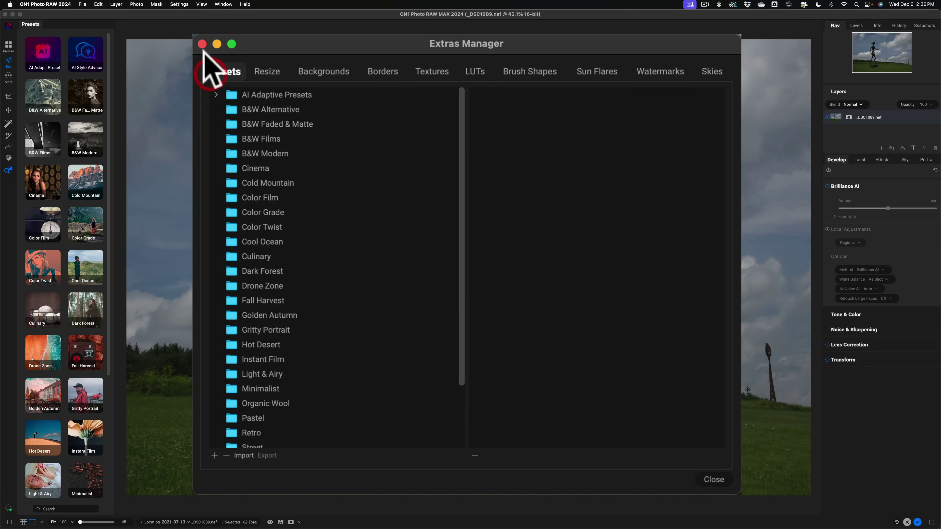
click(202, 44)
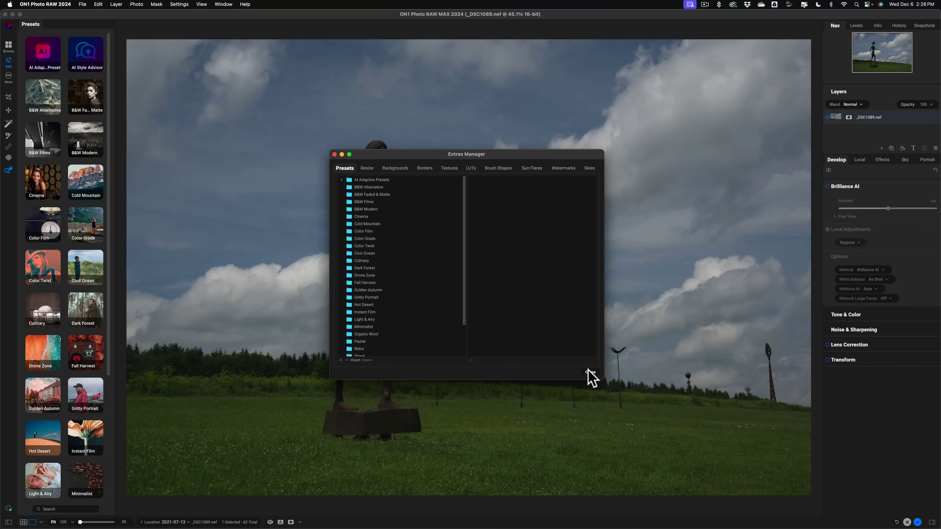
click(590, 372)
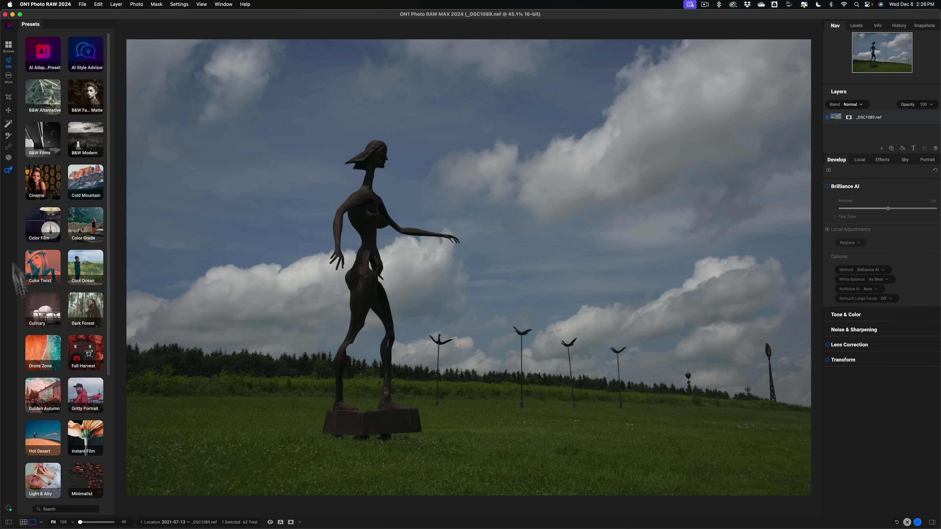
Apply the Desert Glow preset from the Landscape group of AI Adaptive Presets and compare the photo with its unedited version.
click(41, 62)
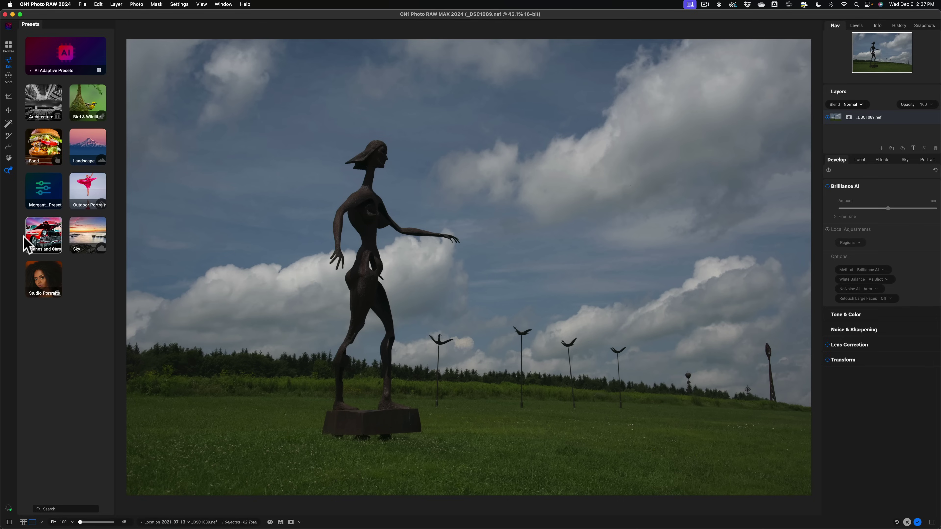
click(99, 151)
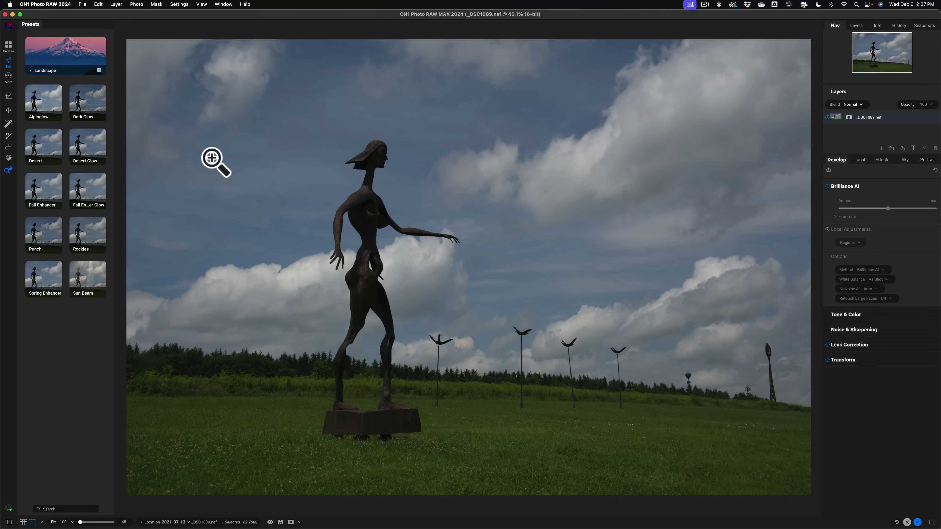
click(92, 149)
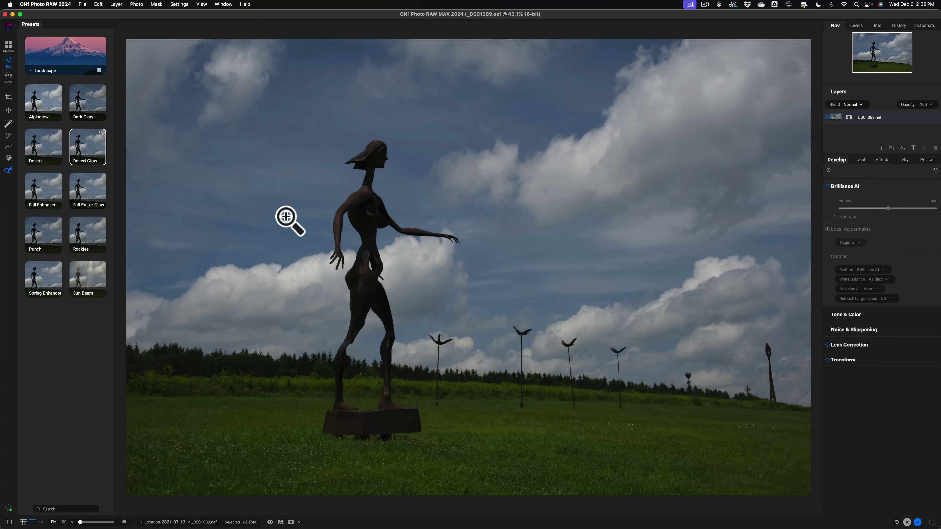
key(backslash)
key(backslash)
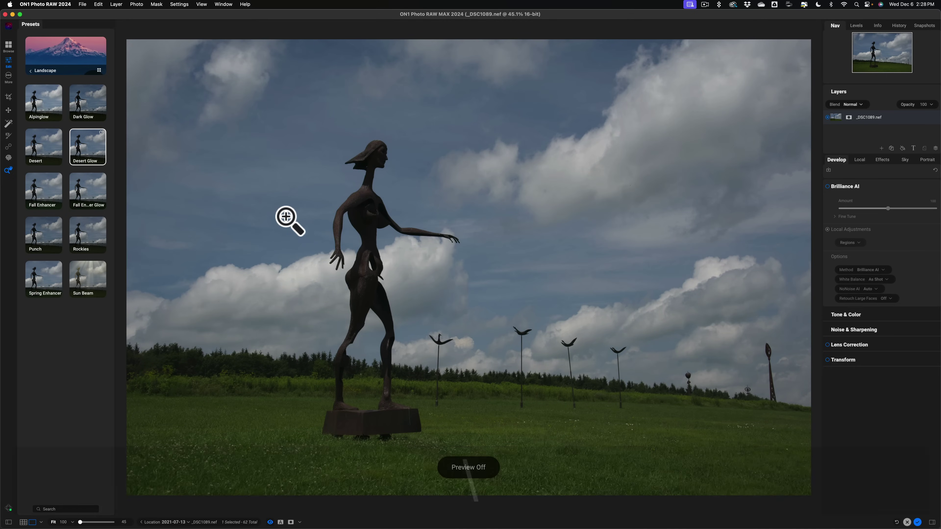
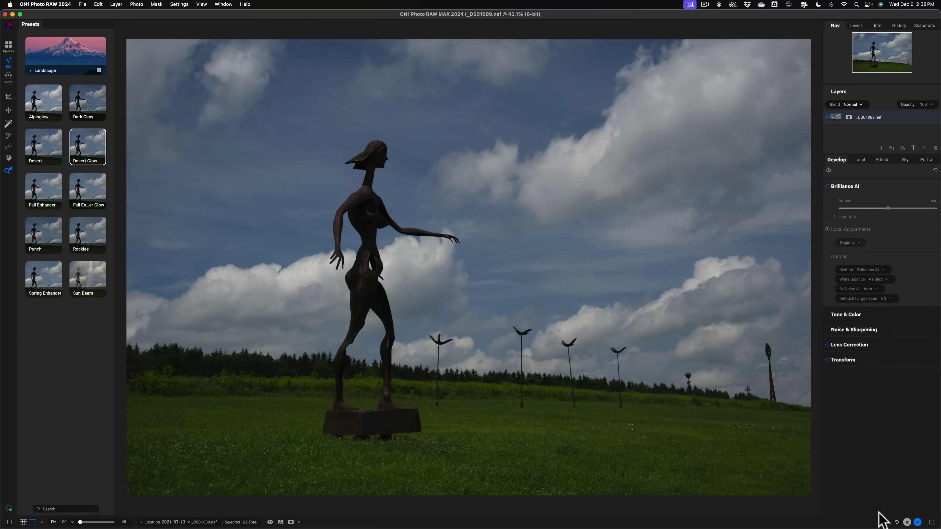
Reset all edit settings on the photo to remove the Desert Glow preset.
click(896, 522)
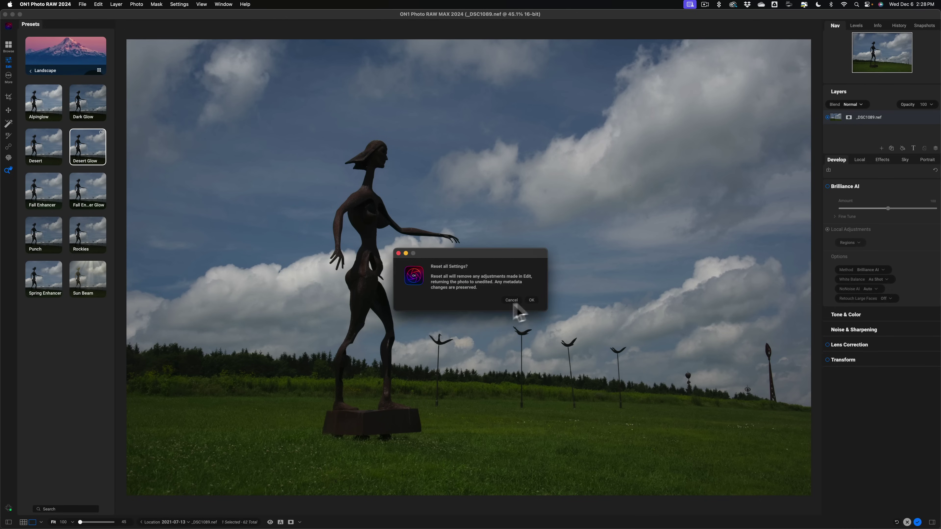
click(537, 302)
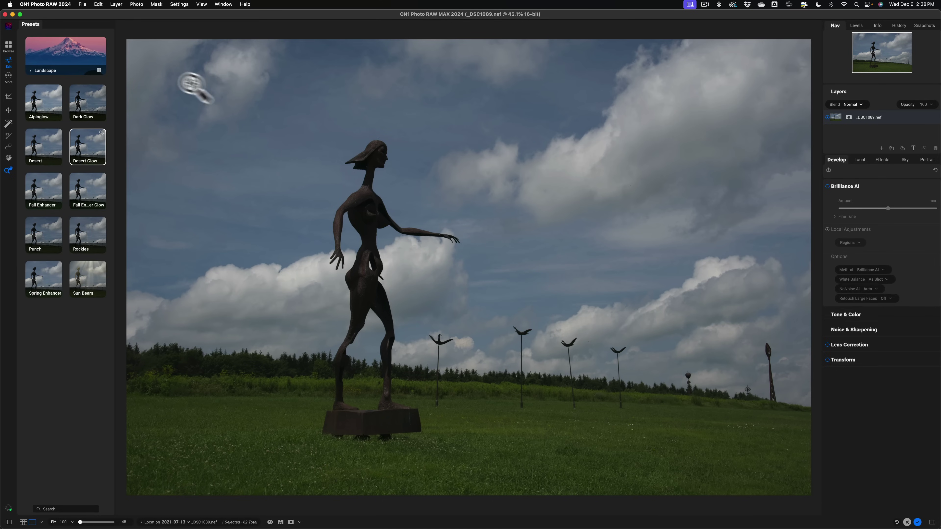
Apply the Land & Sky preset from the Landscape group of the Morganti On1 2024 Presets in AI Adaptive Presets.
click(31, 70)
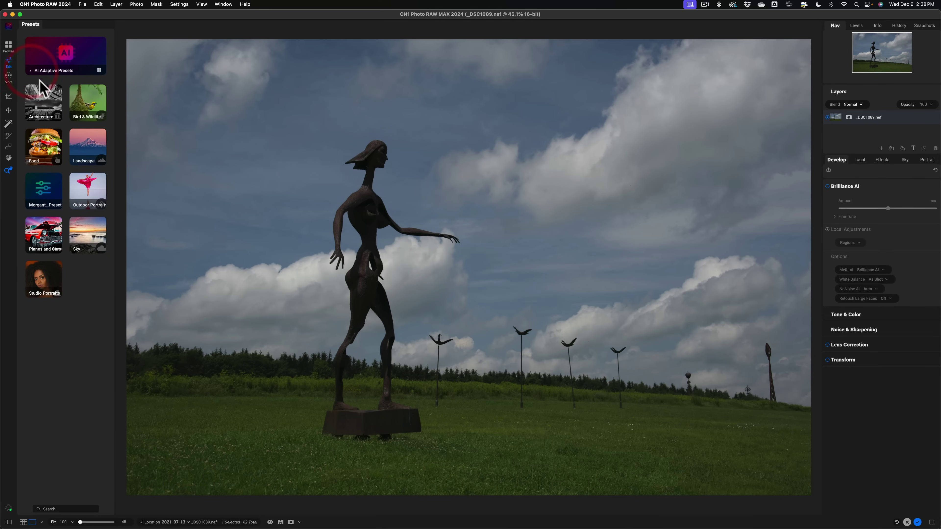
click(48, 194)
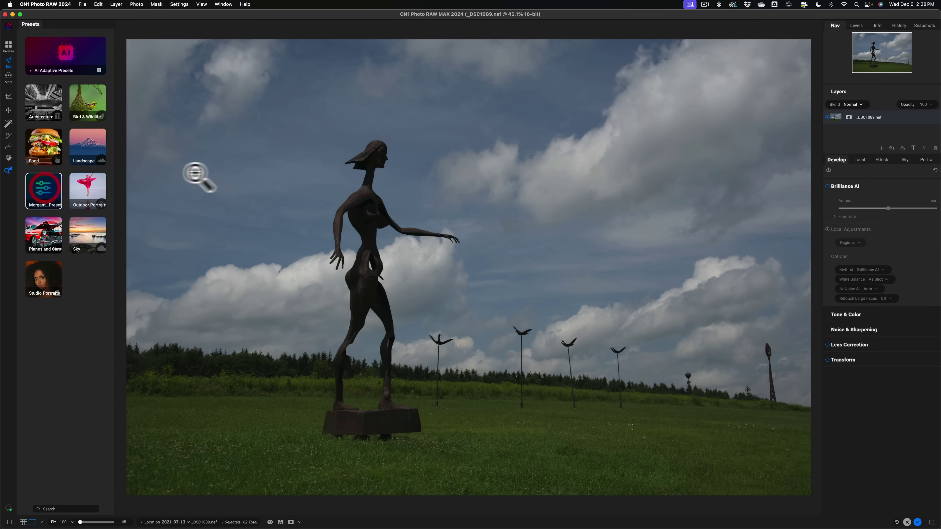
click(94, 108)
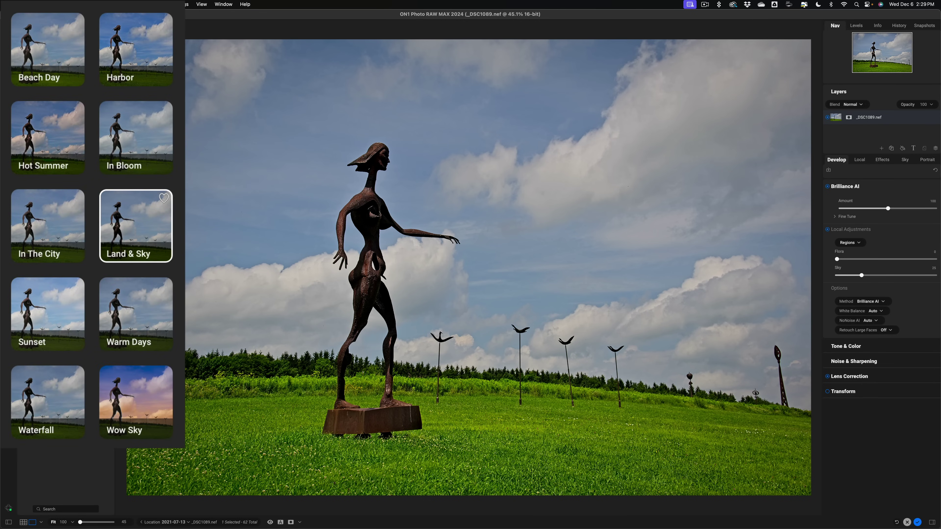
Lower the Fade amount of the Land & Sky preset to soften its effect on the photo.
mouse_move(152, 234)
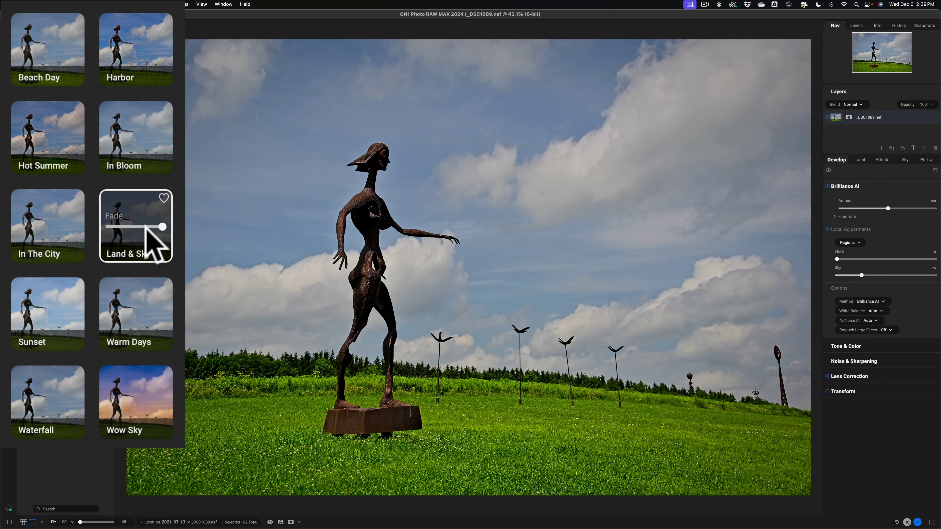
click(162, 226)
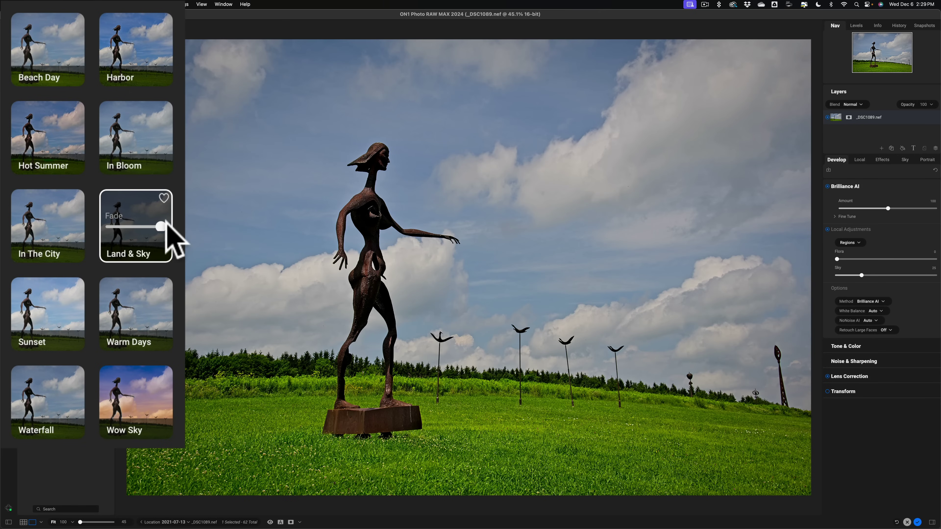
drag(165, 224, 116, 238)
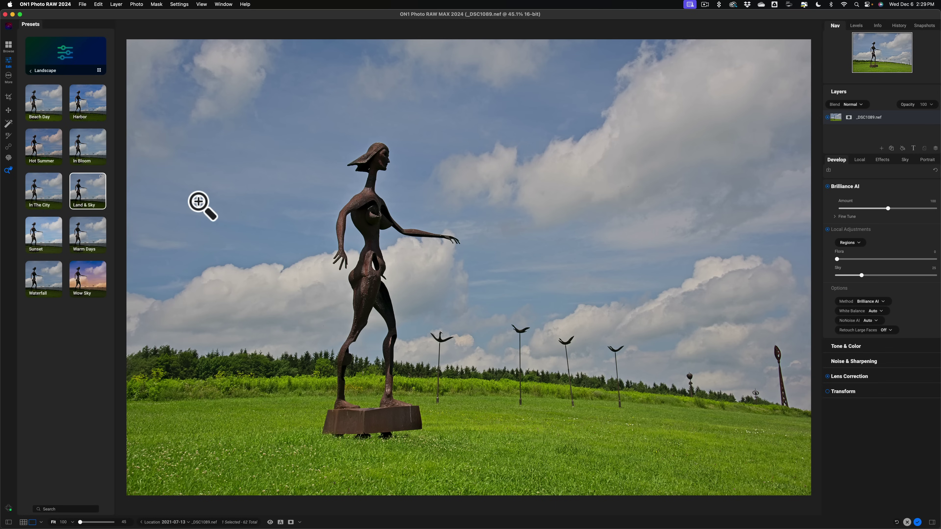
Apply the Warm Days preset from the same Landscape group.
click(97, 237)
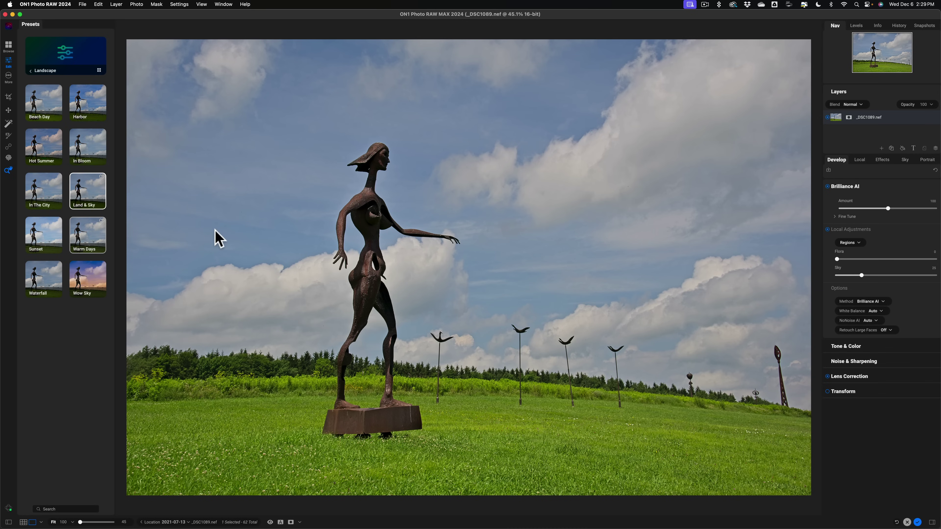